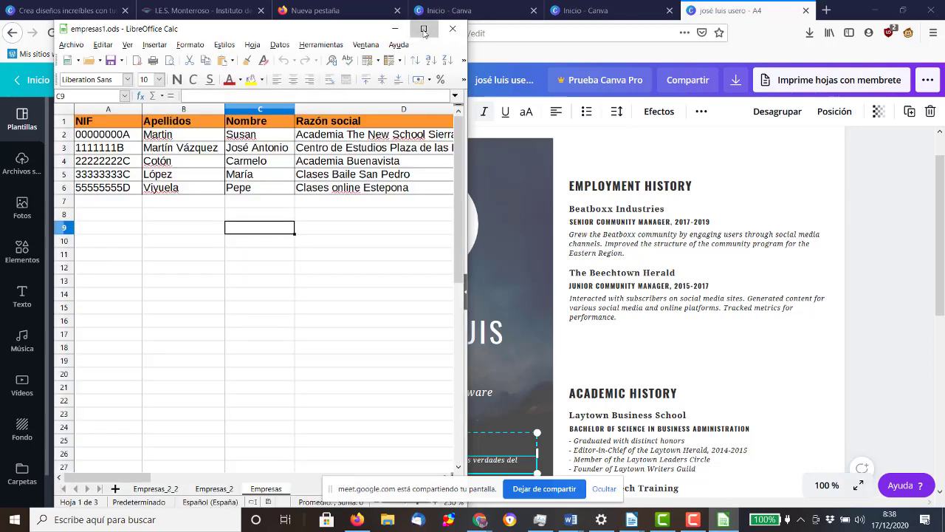
# Copy the whole company table in A1:J6 of the Empresas sheet, including its header row
pyautogui.click(424, 29)
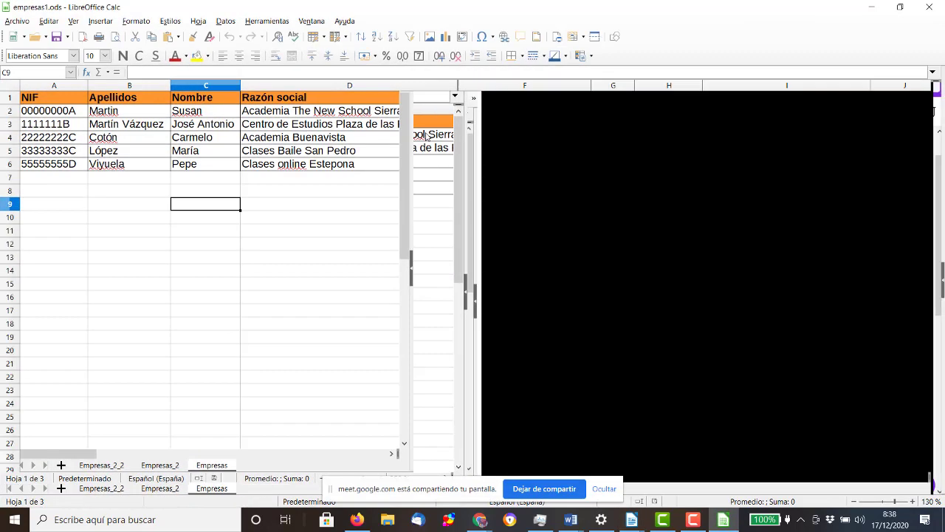
pyautogui.click(854, 502)
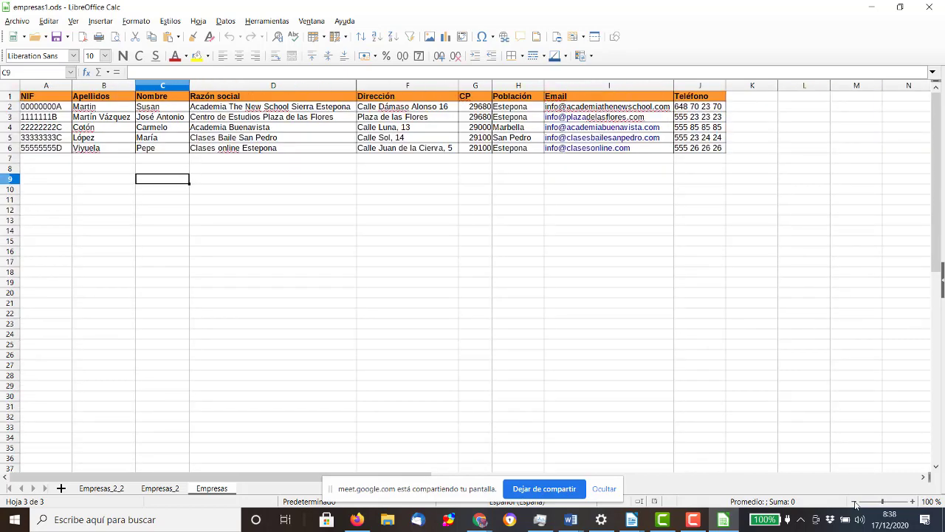
pyautogui.click(913, 502)
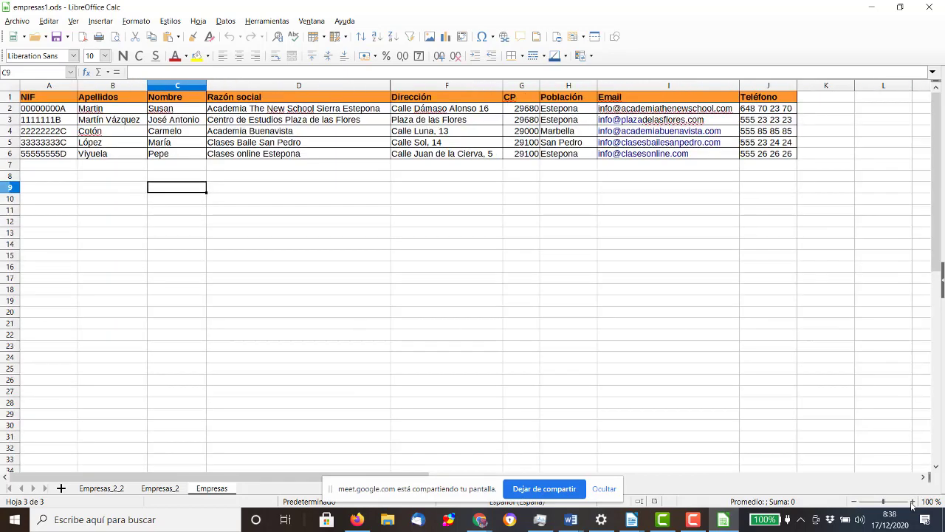
pyautogui.moveTo(60, 99); pyautogui.dragTo(743, 156)
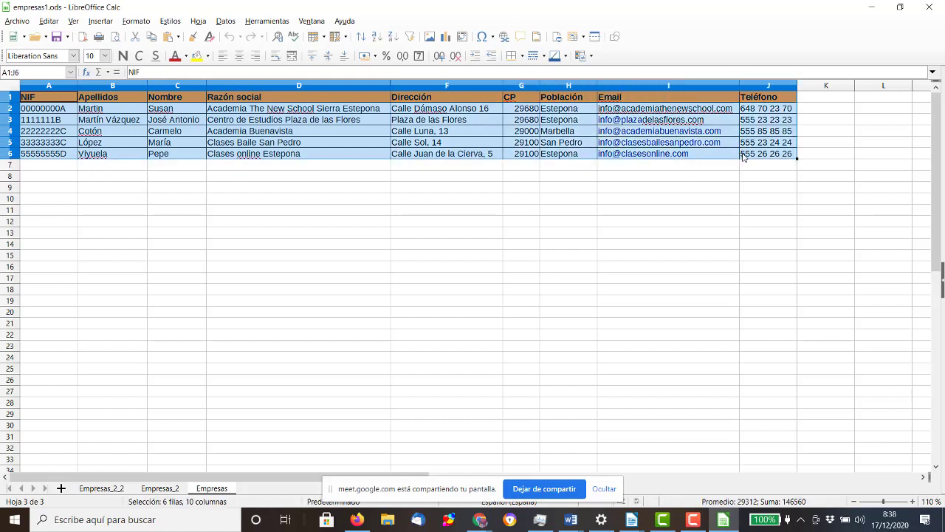
pyautogui.hotkey('ctrl', 'c')
# Create a new spreadsheet and paste the copied company table starting at cell A1
pyautogui.click(18, 21)
pyautogui.moveTo(37, 35)
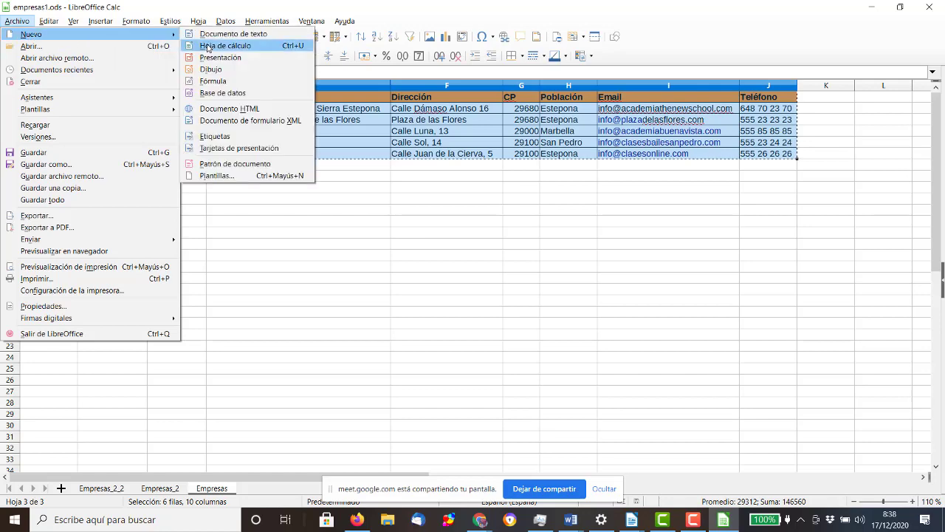
pyautogui.click(209, 46)
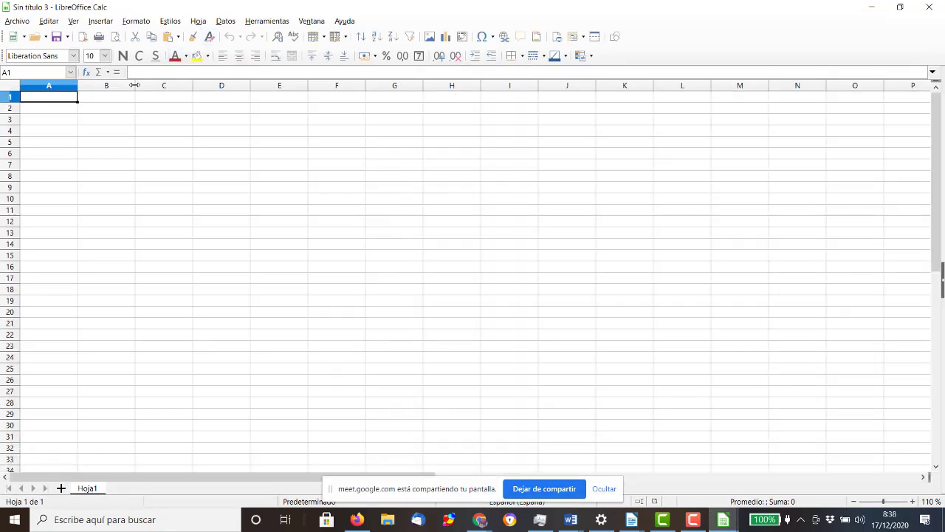
pyautogui.hotkey('ctrl', 'v')
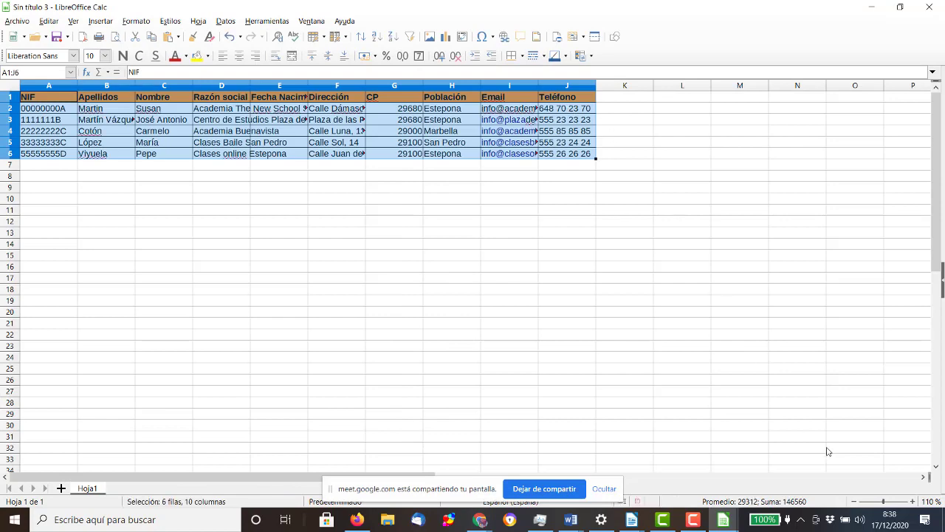
# Widen the Razón social and Dirección columns to fit their text, and hide the Fecha Nacimiento column
pyautogui.click(913, 501)
pyautogui.click(914, 502)
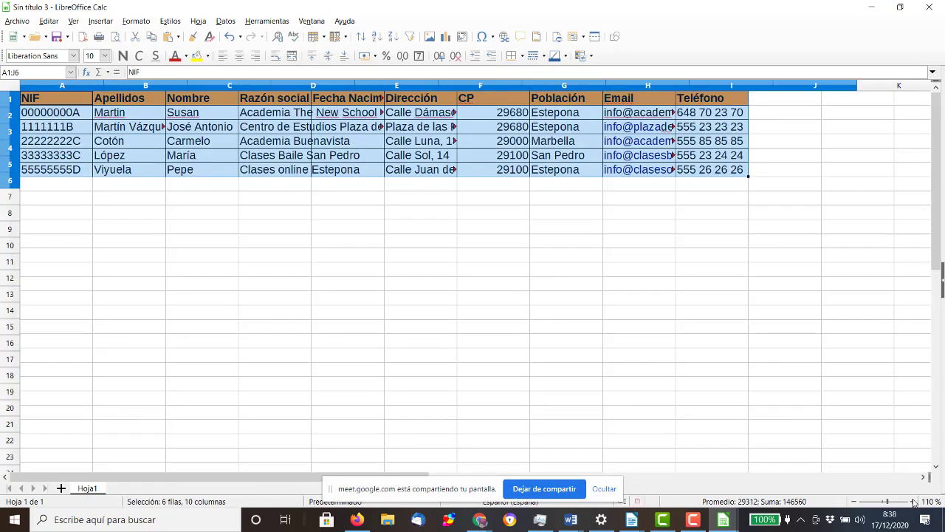
pyautogui.click(914, 501)
pyautogui.click(855, 502)
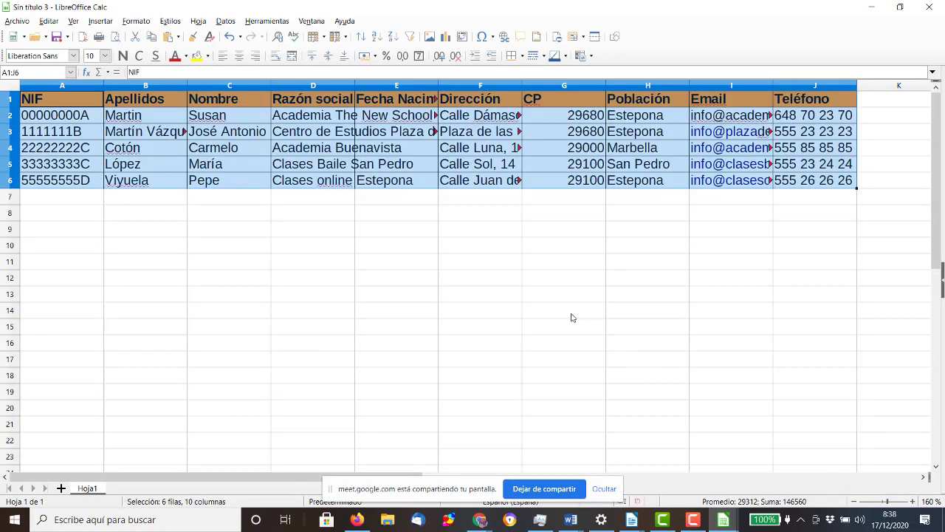
pyautogui.click(564, 310)
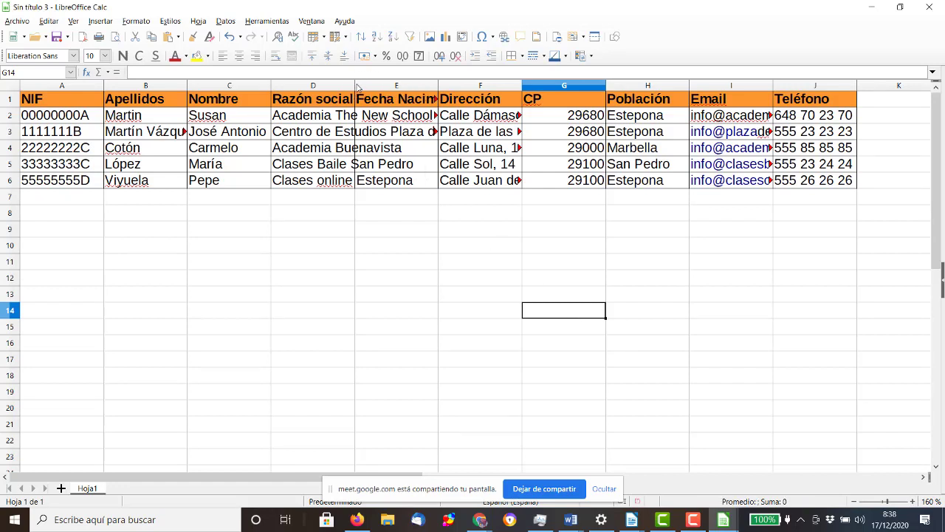
pyautogui.moveTo(355, 87); pyautogui.dragTo(477, 87)
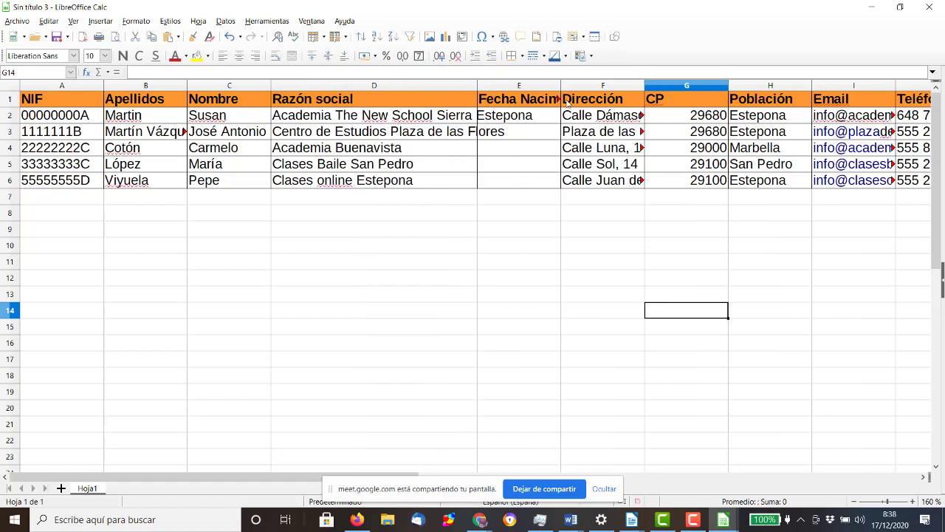
pyautogui.moveTo(647, 87); pyautogui.dragTo(730, 87)
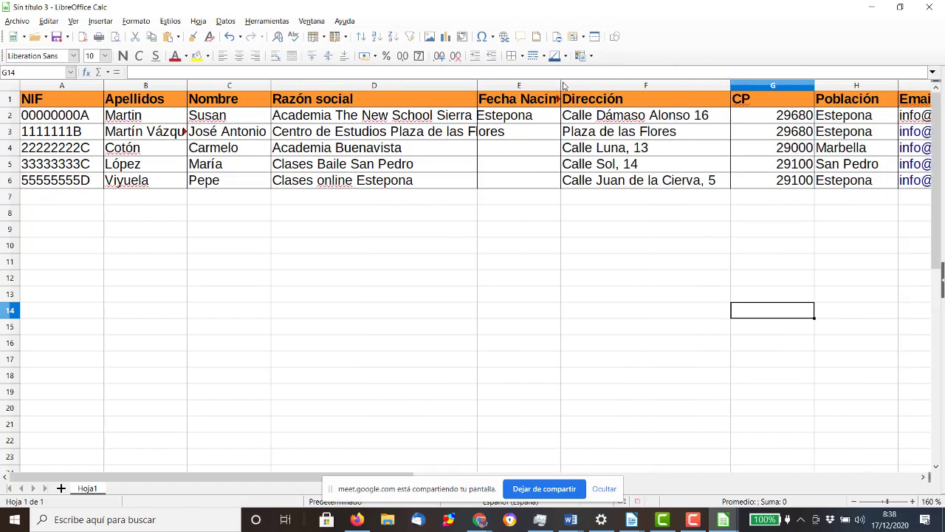
pyautogui.moveTo(481, 87); pyautogui.dragTo(572, 87)
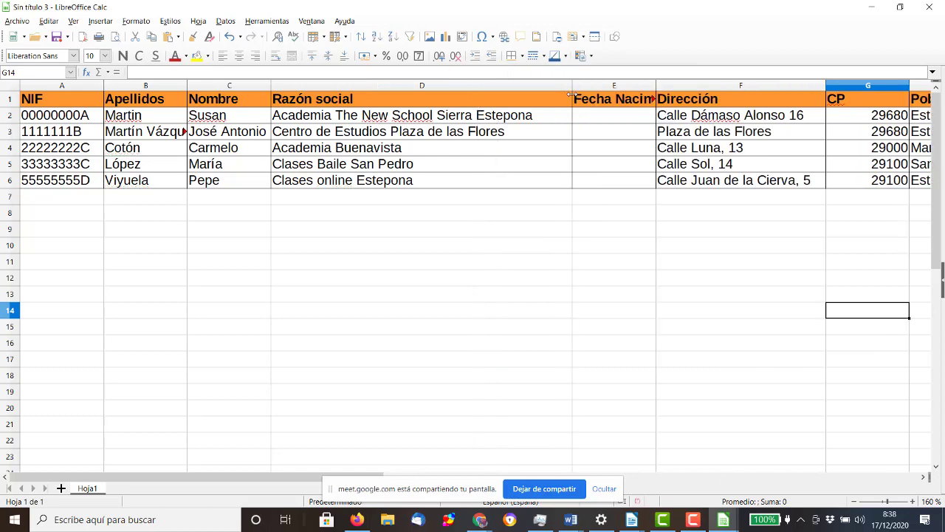
pyautogui.rightClick(620, 88)
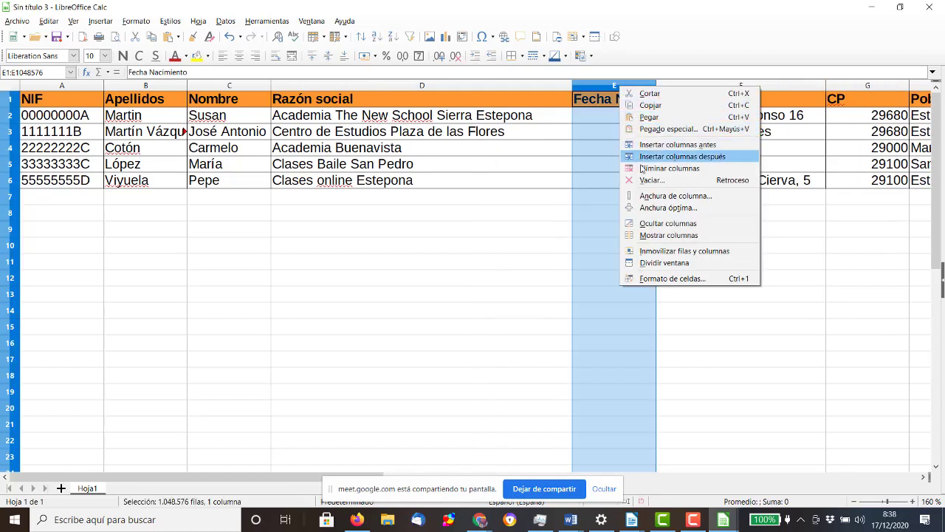
pyautogui.click(648, 222)
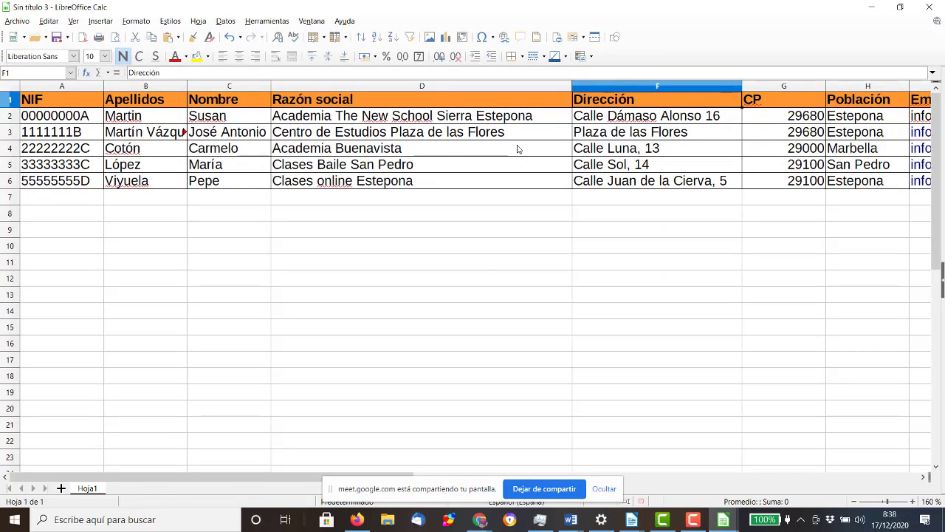
# Rename the sheet Hoja1 as Normal
pyautogui.rightClick(89, 491)
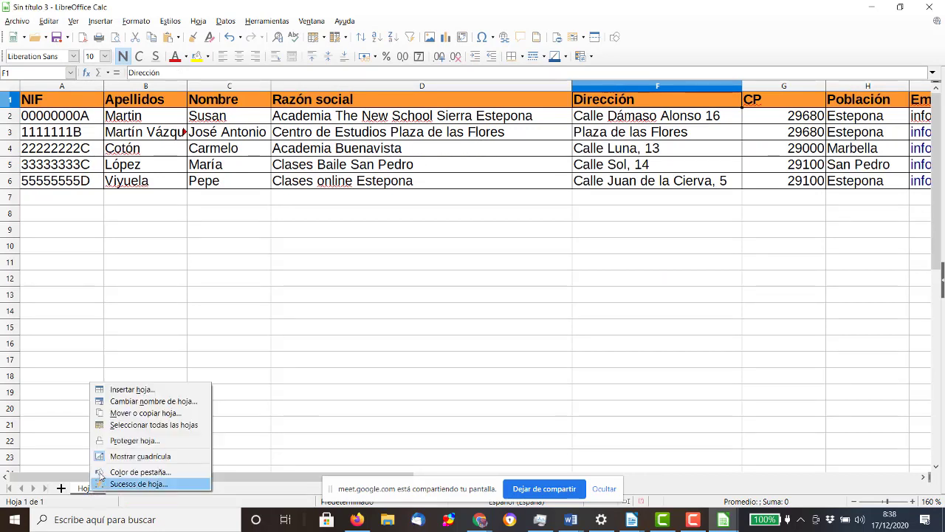
pyautogui.click(153, 402)
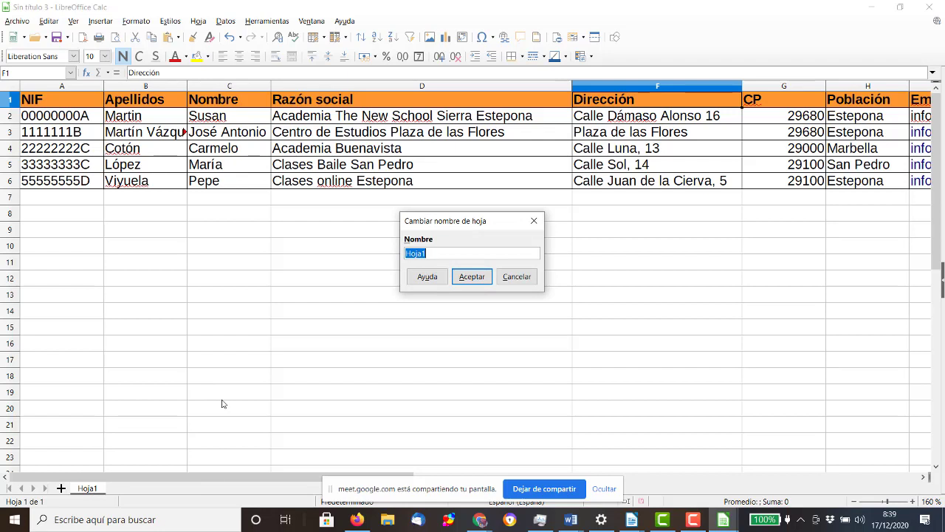
pyautogui.write('Normal')
pyautogui.press('Return')
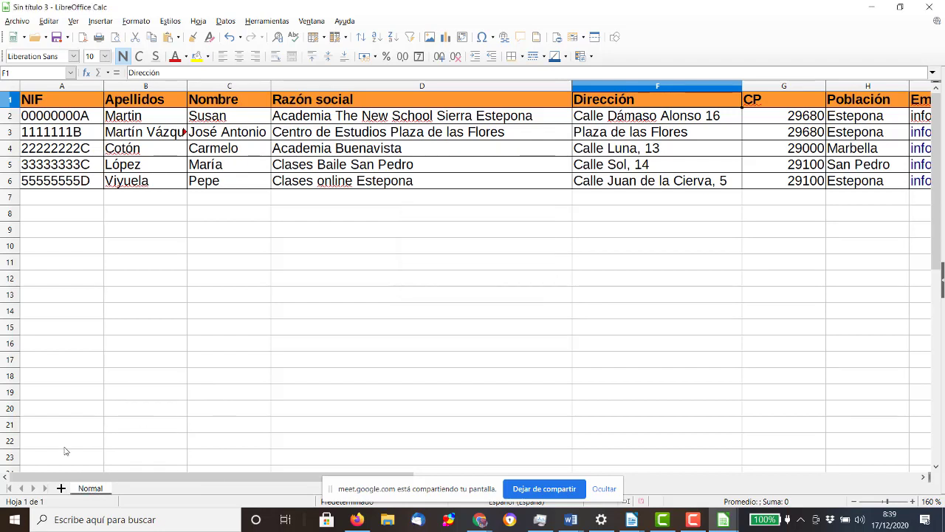
# Duplicate the Normal sheet in front of the original and widen the Apellidos column in the copy to fit its text
pyautogui.rightClick(92, 489)
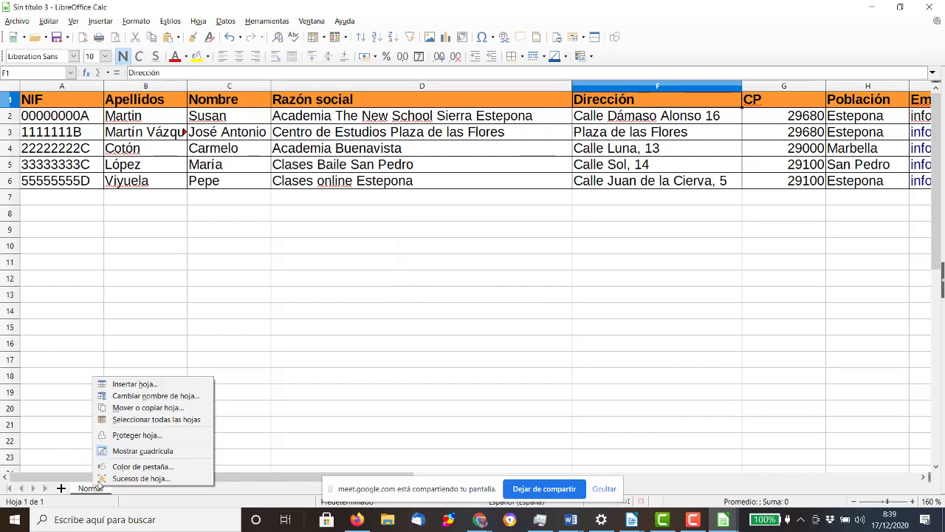
pyautogui.click(127, 408)
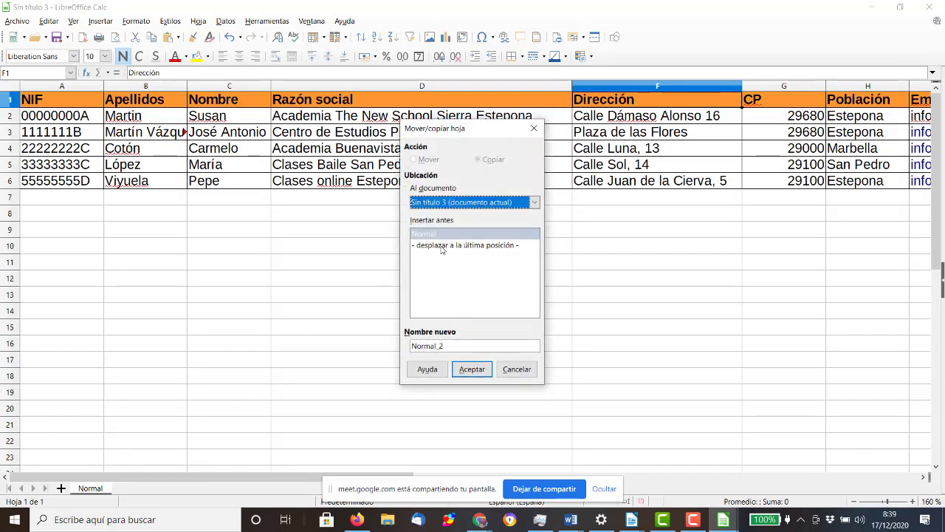
pyautogui.click(472, 368)
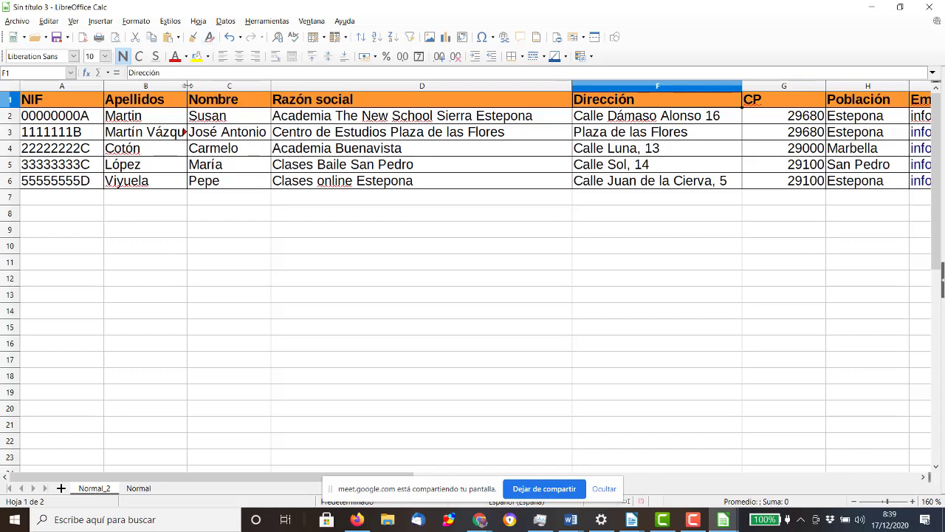
pyautogui.moveTo(187, 86); pyautogui.dragTo(223, 86)
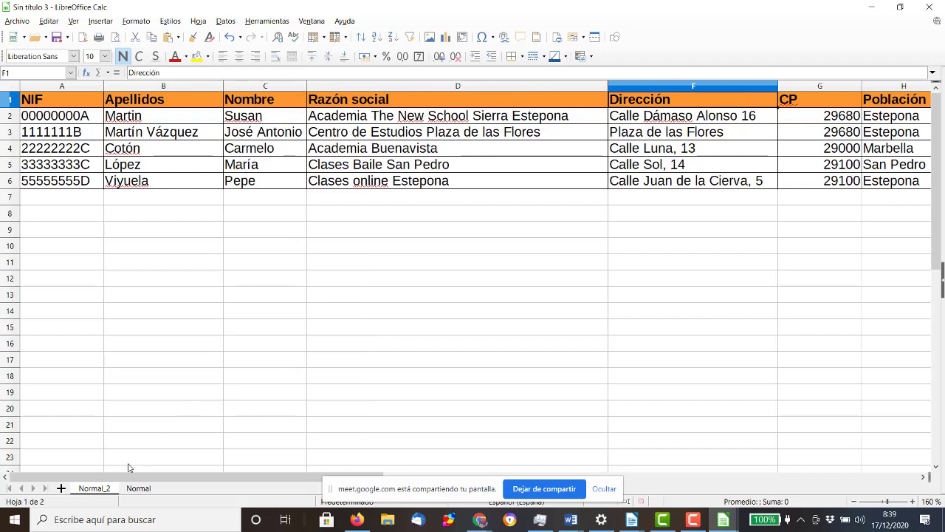
# Rename the duplicated sheet as RazónSocial
pyautogui.rightClick(104, 492)
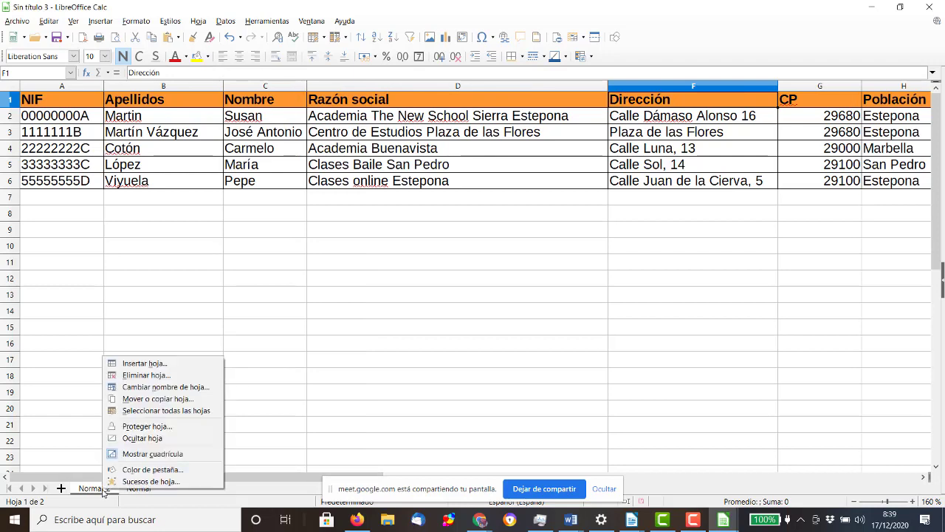
pyautogui.click(153, 390)
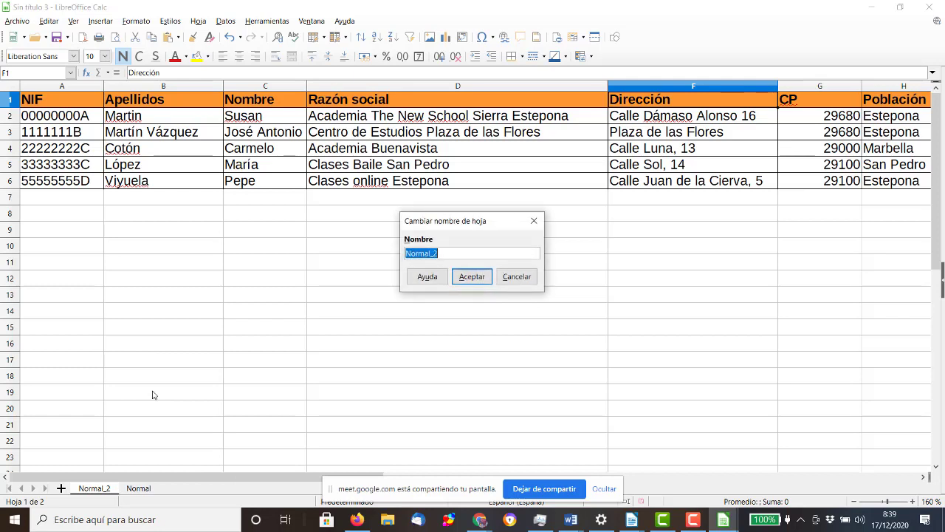
pyautogui.write('Apellidosy')
pyautogui.hotkey('ctrl', 'a')
pyautogui.press('BackSpace')
pyautogui.write('RazónSocial')
pyautogui.press('Return')
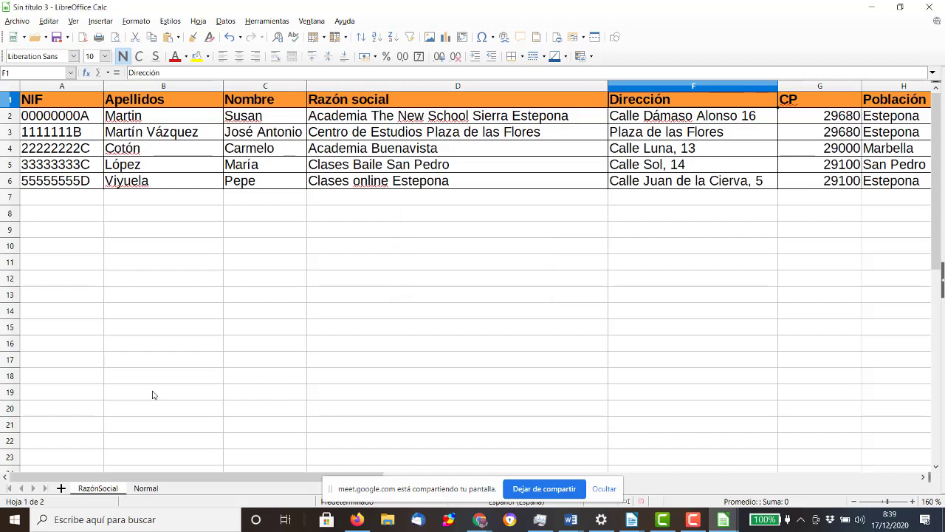
# Sort the table in the RazónSocial sheet in ascending order by Razón social
pyautogui.click(381, 133)
pyautogui.click(229, 20)
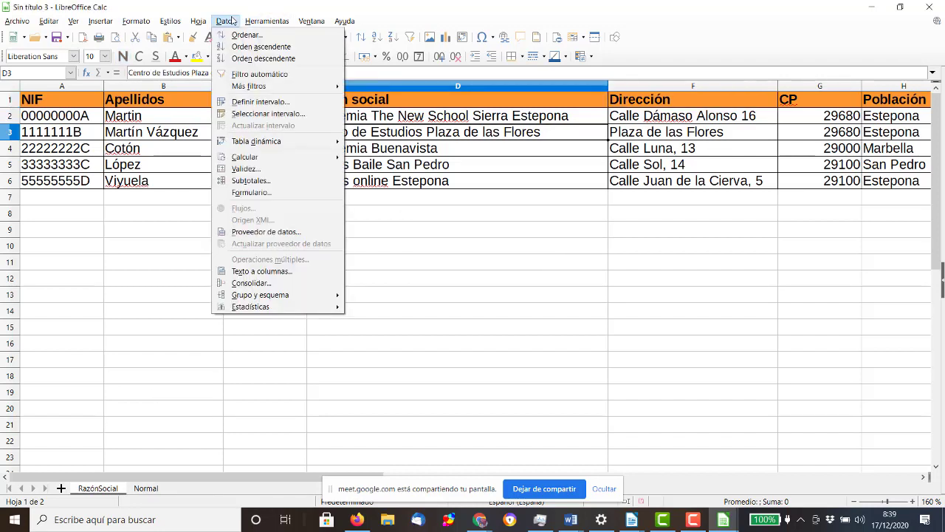
pyautogui.click(268, 41)
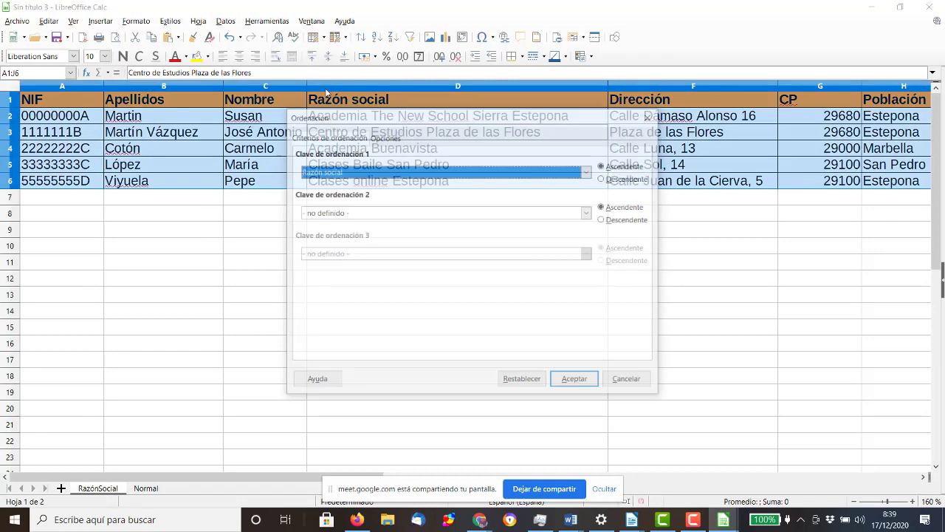
pyautogui.click(568, 383)
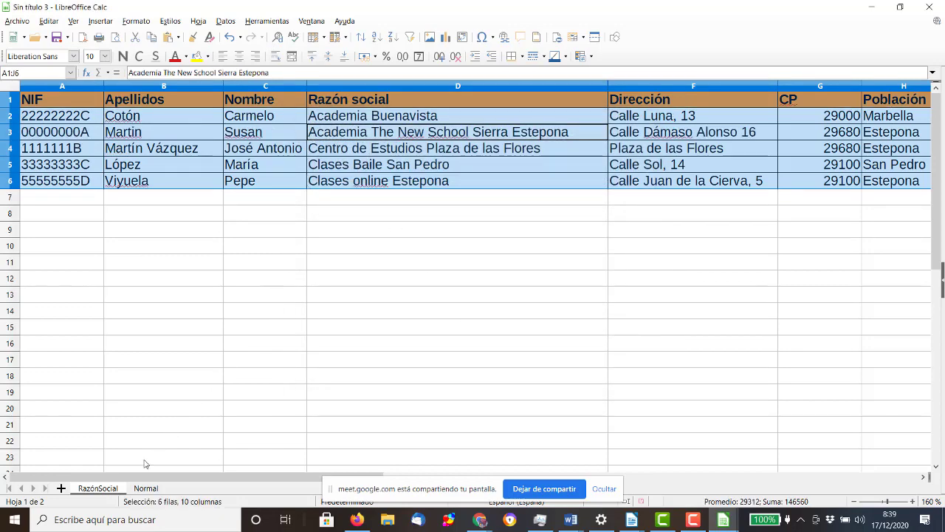
# Copy the RazónSocial sheet within the document, placing it before the original and naming the copy ApellidosNombre
pyautogui.rightClick(108, 487)
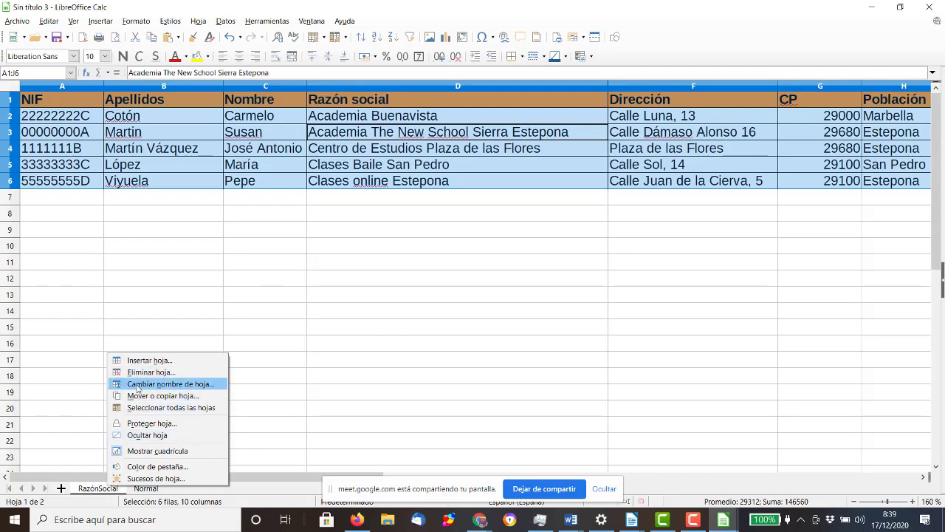
pyautogui.click(142, 396)
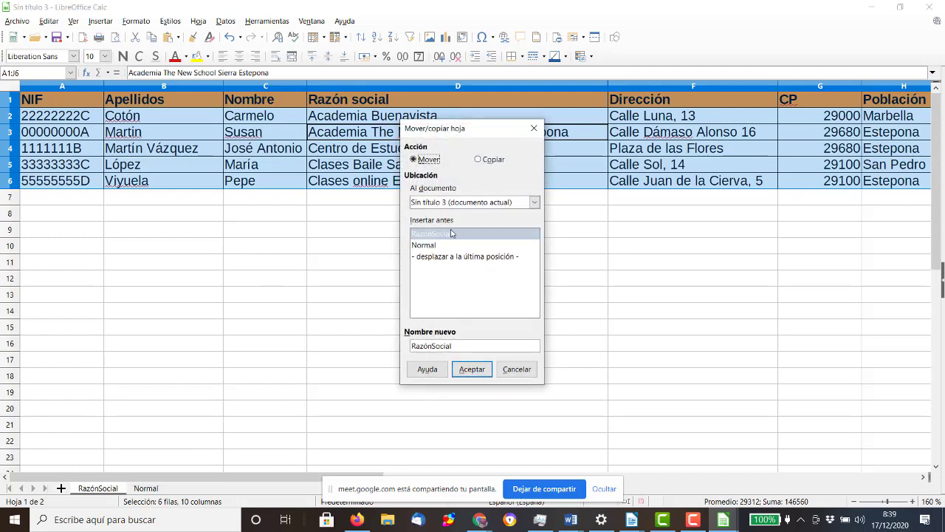
pyautogui.click(481, 160)
pyautogui.doubleClick(435, 346)
pyautogui.write('ApellidosNombre')
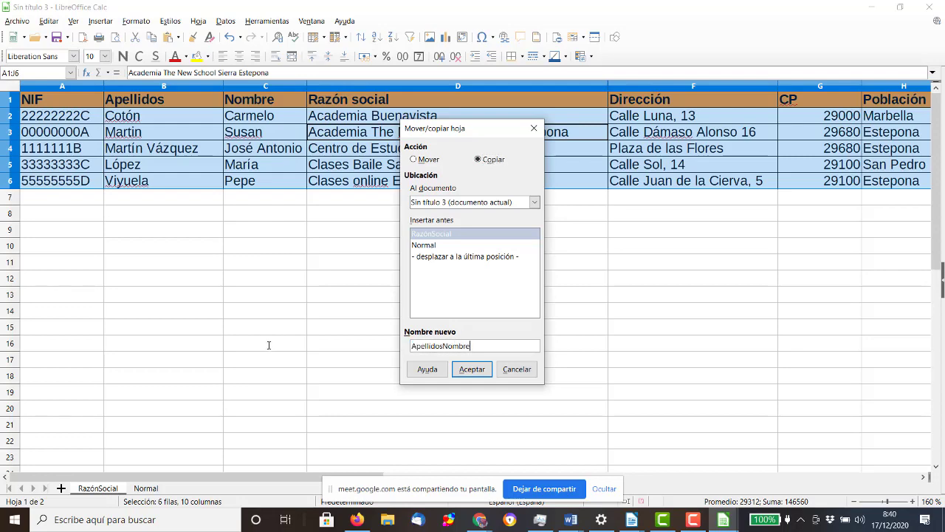
pyautogui.press('Return')
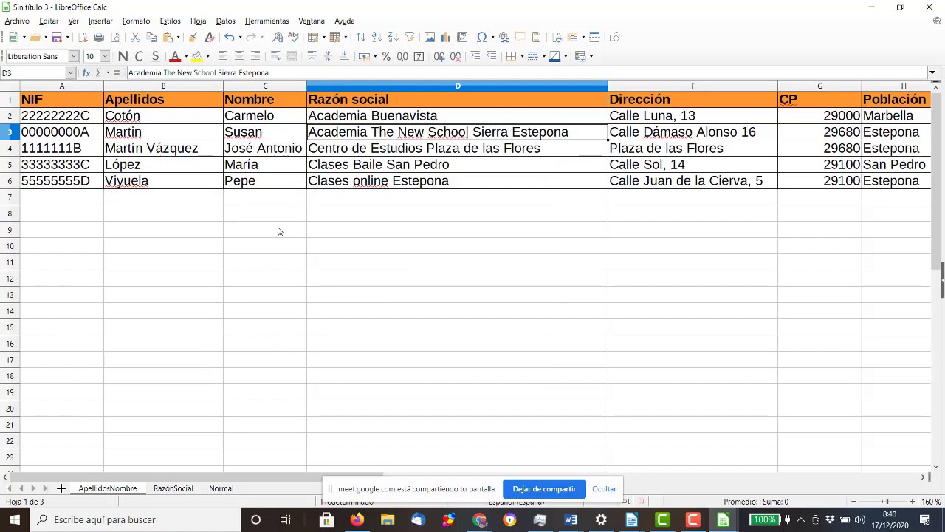
# Sort the table in the ApellidosNombre sheet in ascending order by Apellidos and secondarily by Nombre
pyautogui.click(199, 131)
pyautogui.click(226, 21)
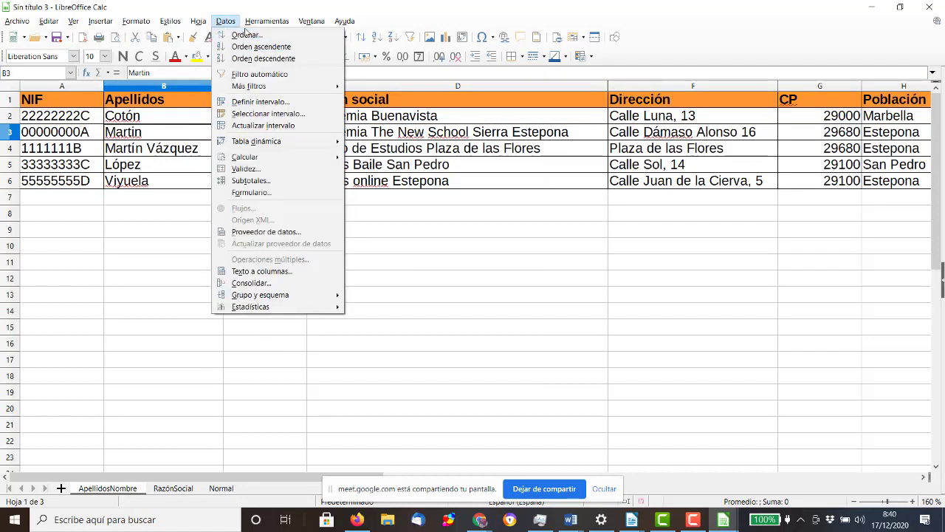
pyautogui.click(246, 35)
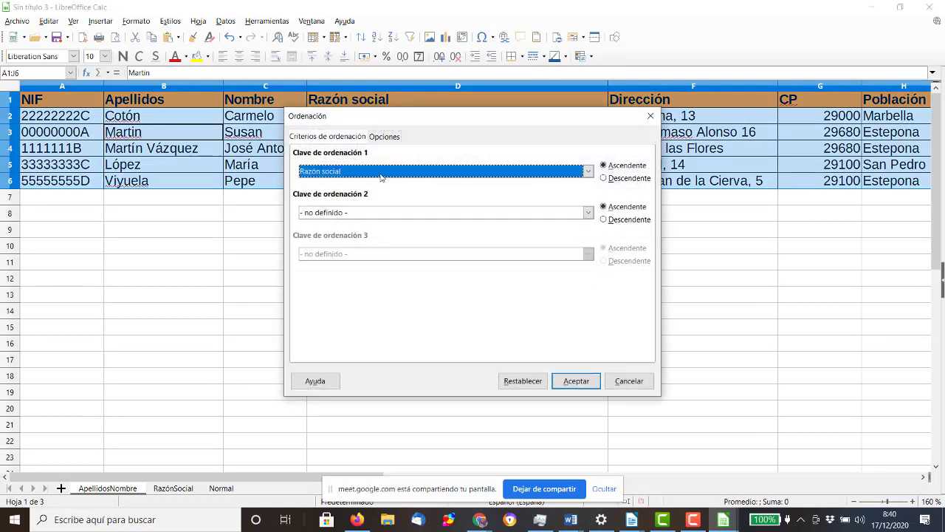
pyautogui.click(381, 172)
pyautogui.click(325, 203)
pyautogui.click(355, 212)
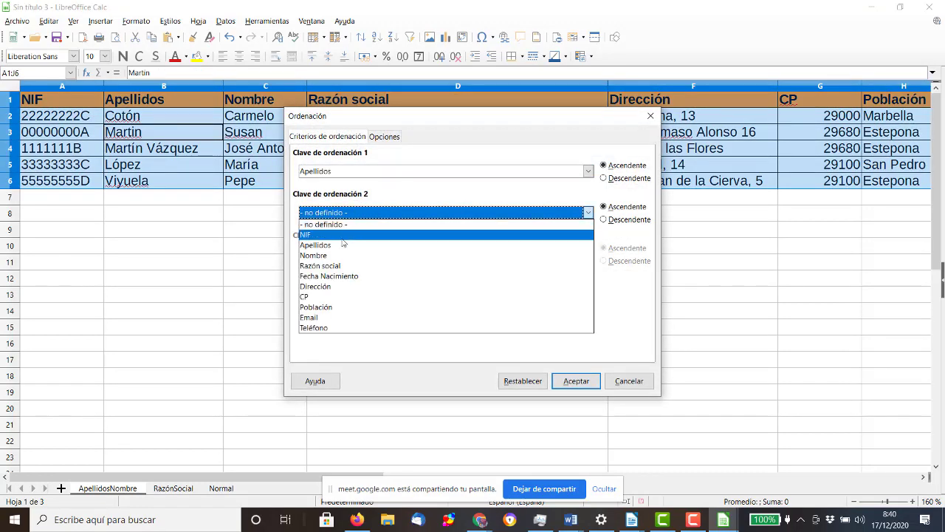
pyautogui.click(338, 255)
pyautogui.click(570, 380)
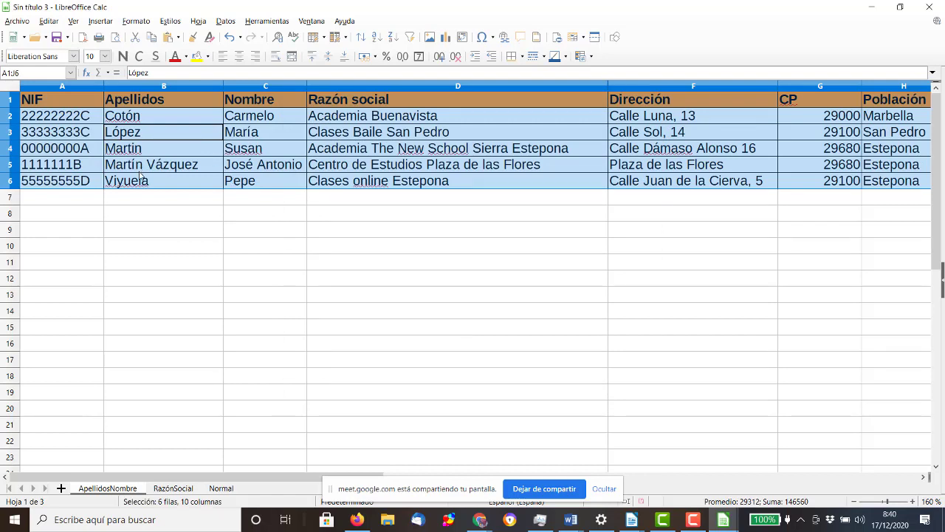
# Copy the ApellidosNombre sheet within the current document, inserting the copy before the original
pyautogui.rightClick(115, 497)
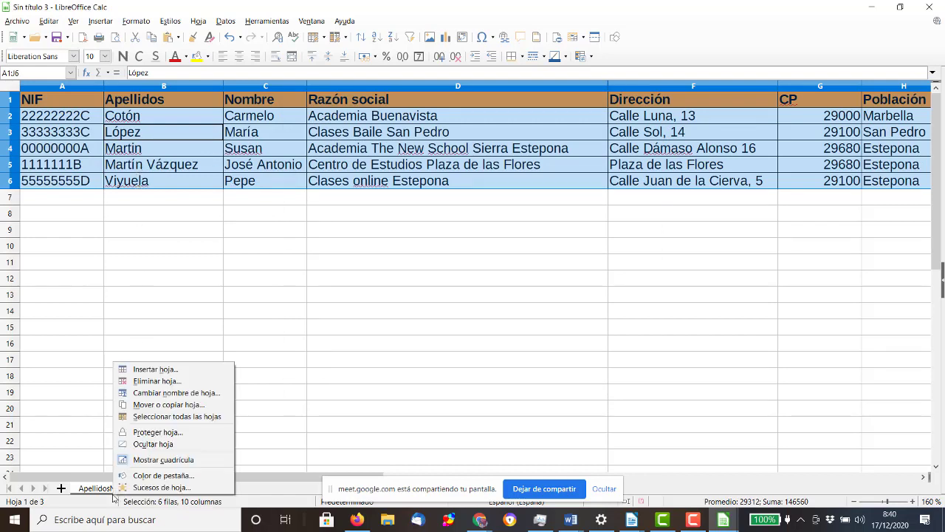
pyautogui.click(150, 405)
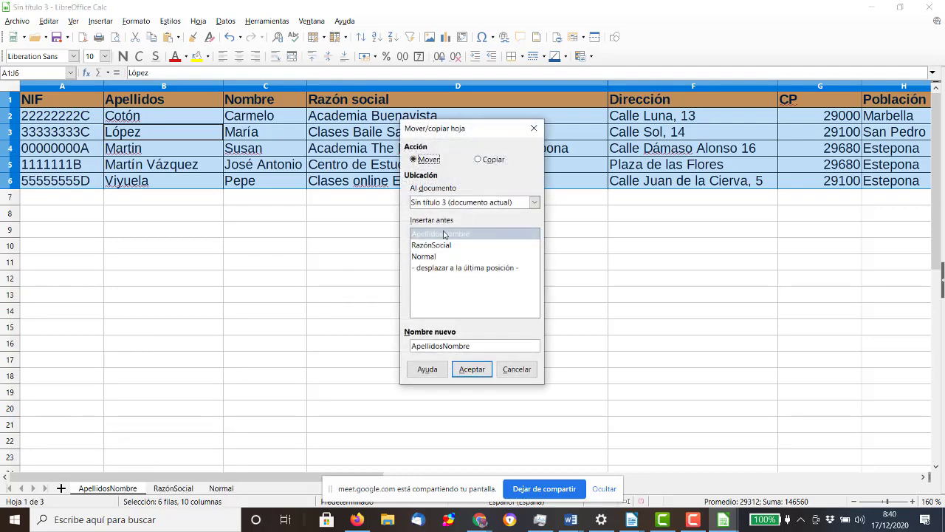
pyautogui.click(489, 160)
pyautogui.click(472, 368)
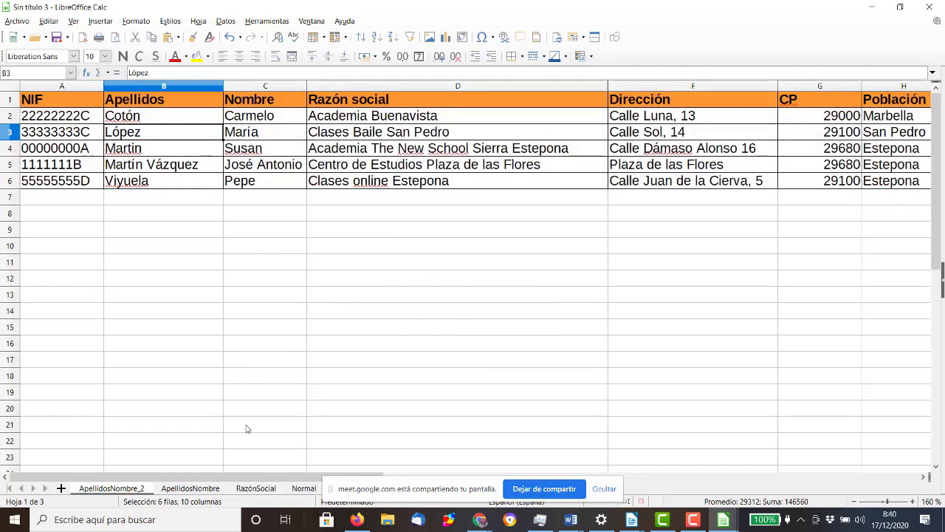
# Rename the copied sheet as PoblaciónyDirección
pyautogui.rightClick(142, 489)
pyautogui.click(186, 386)
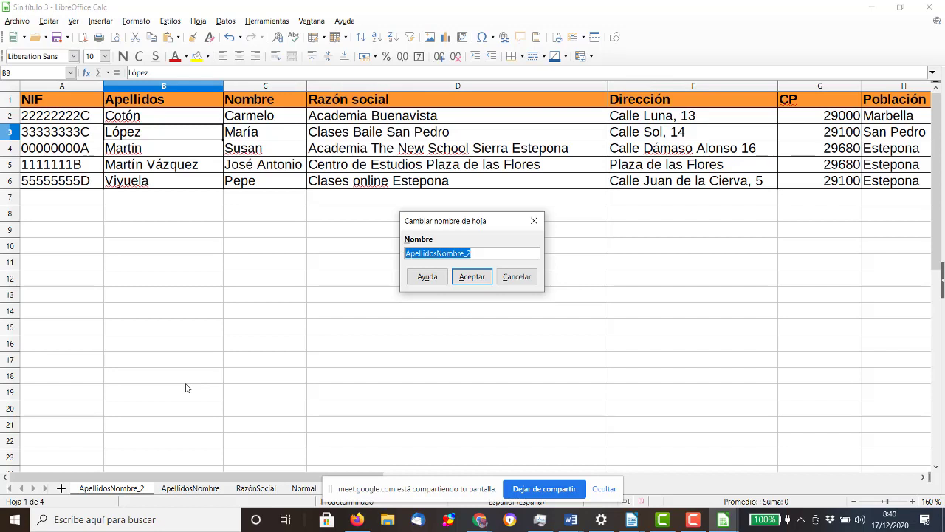
pyautogui.write('PoblaciónyDirec')
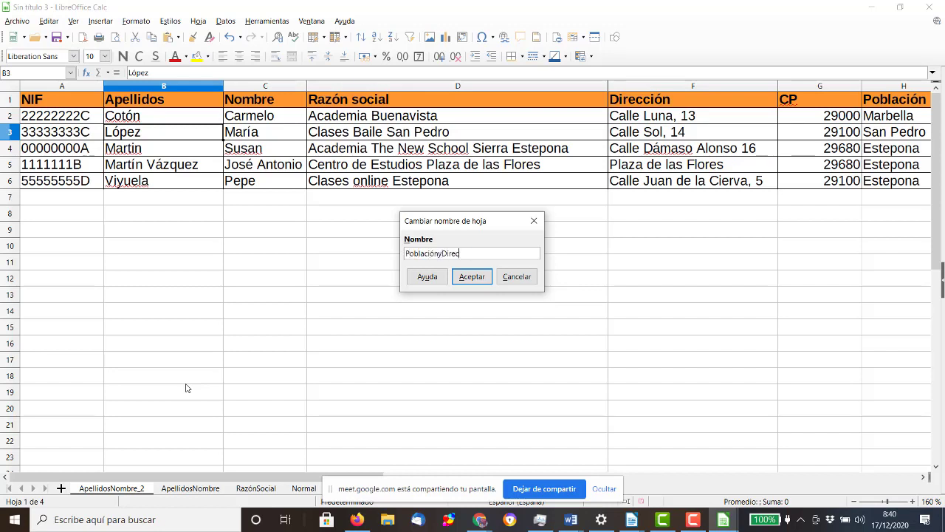
pyautogui.write('ción')
pyautogui.press('Return')
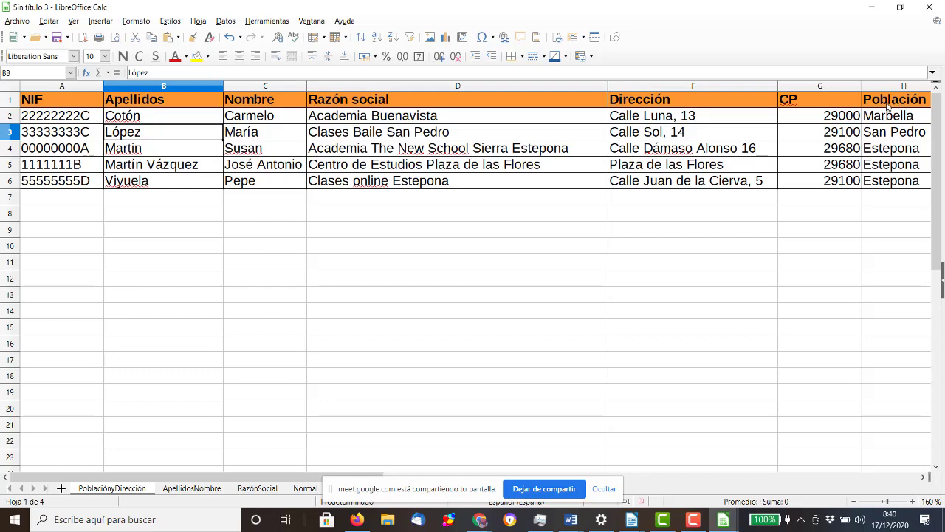
# Sort the table in the PoblaciónyDirección sheet in ascending order by Población and secondarily by Dirección
pyautogui.click(225, 21)
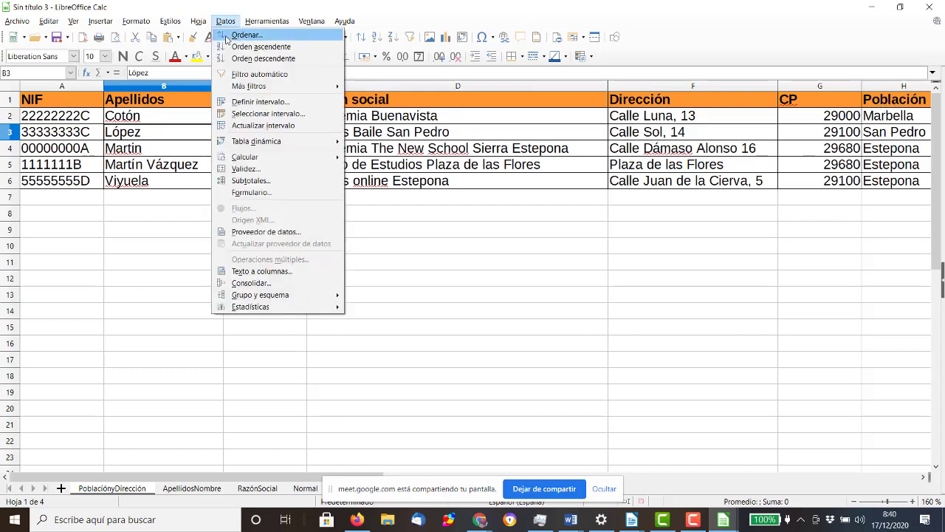
pyautogui.click(227, 35)
pyautogui.click(408, 170)
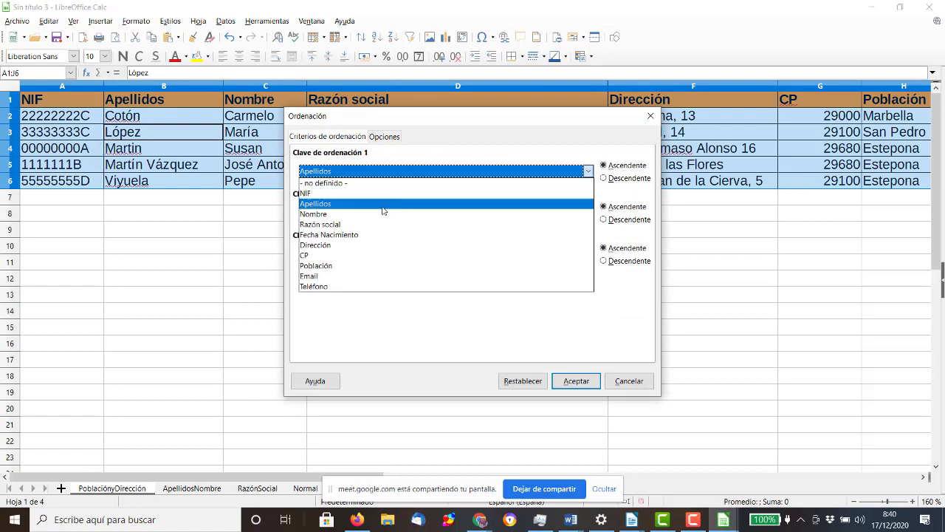
pyautogui.click(352, 266)
pyautogui.click(390, 175)
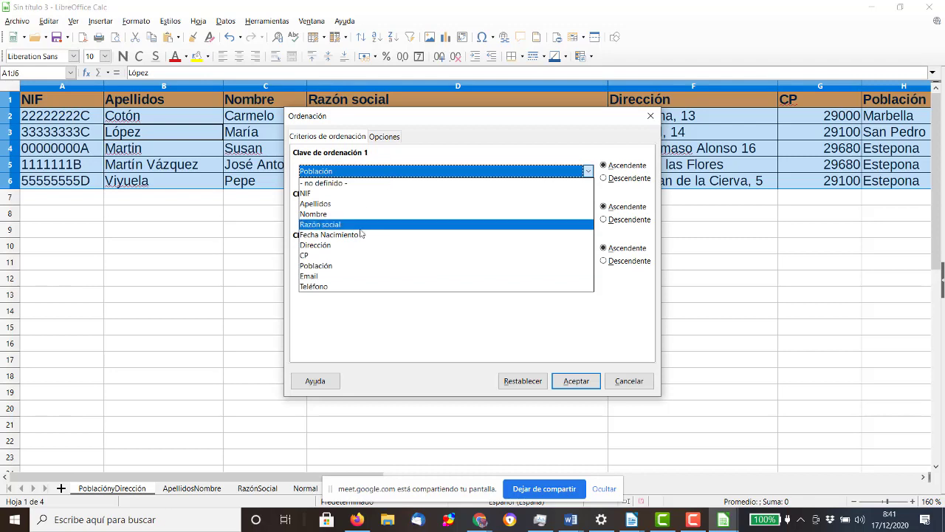
pyautogui.click(344, 266)
pyautogui.click(358, 213)
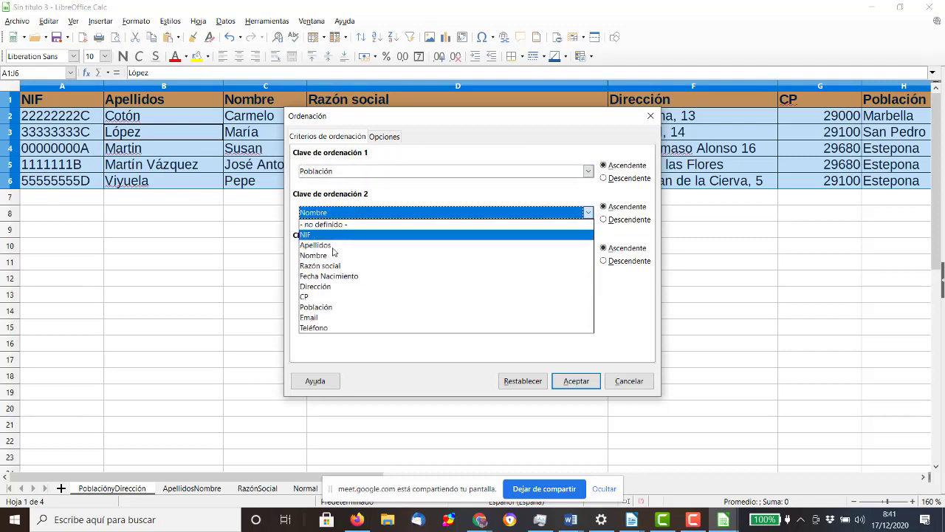
pyautogui.click(328, 286)
pyautogui.click(576, 381)
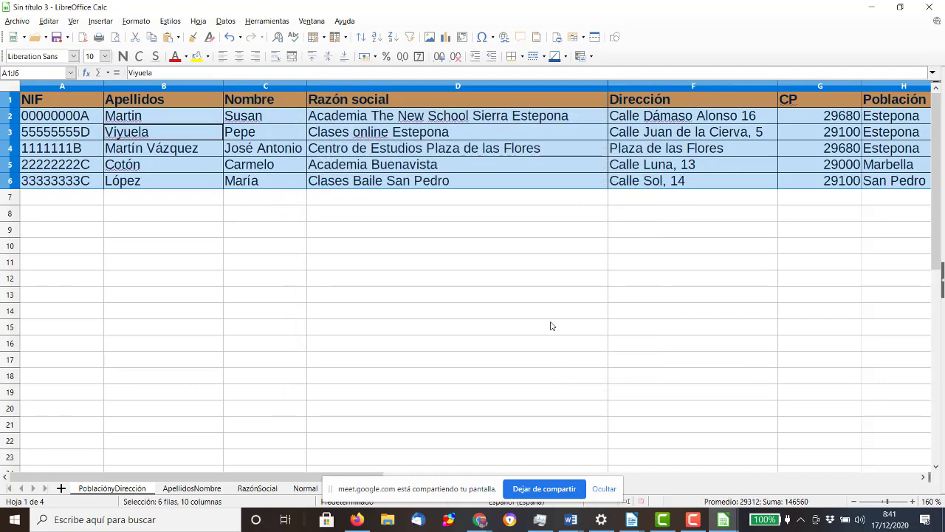
# Set the CP of the Clases online Estepona row, cell G3, to 29680
pyautogui.click(832, 131)
pyautogui.write('29680')
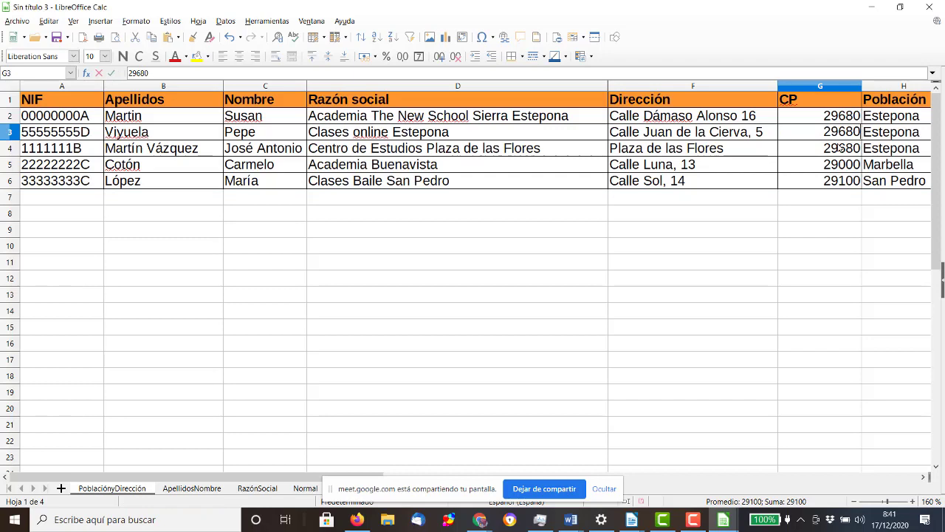
pyautogui.press('Return')
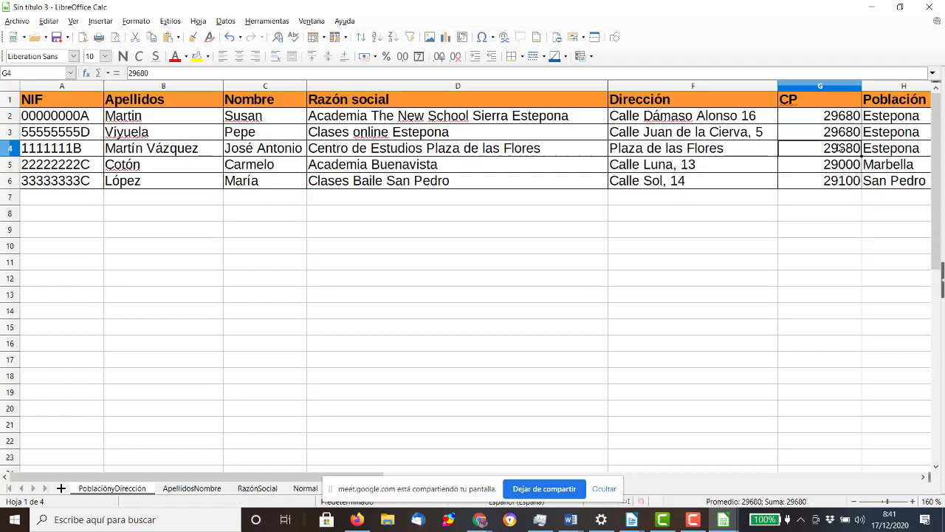